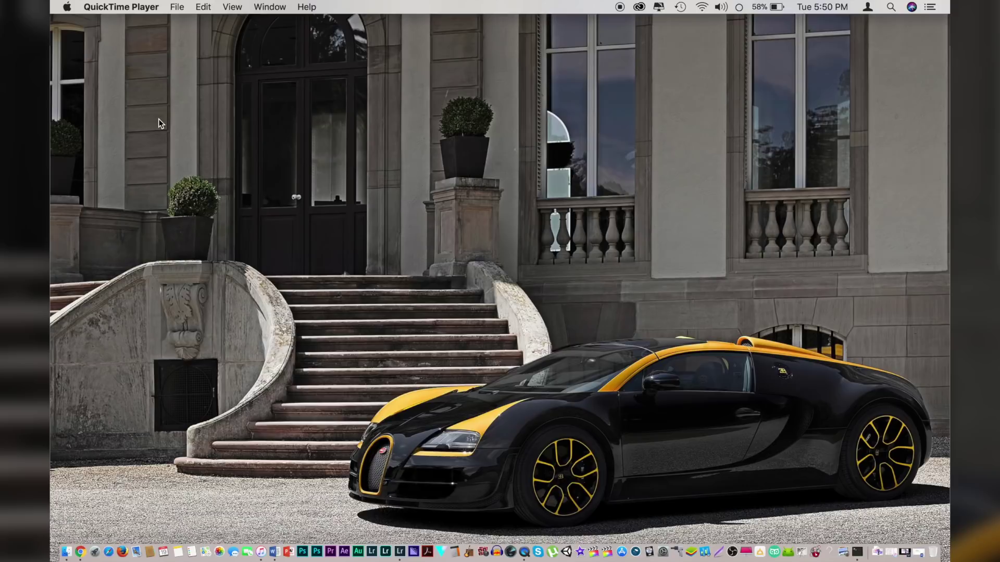
# Check Macintosh HD storage in About This Mac: 136.95 GB available of 250.79 GB.
pyautogui.click(67, 7)
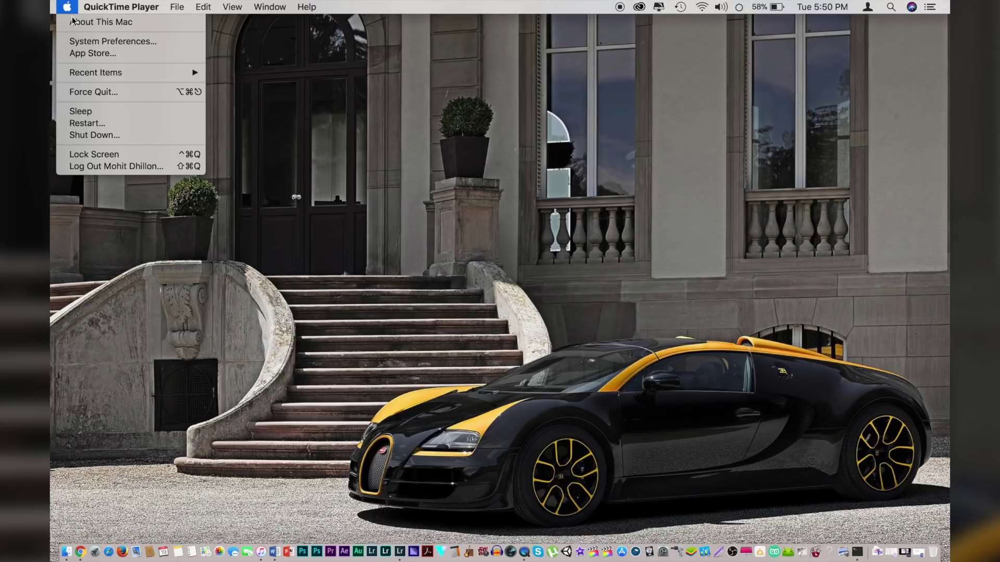
pyautogui.click(92, 24)
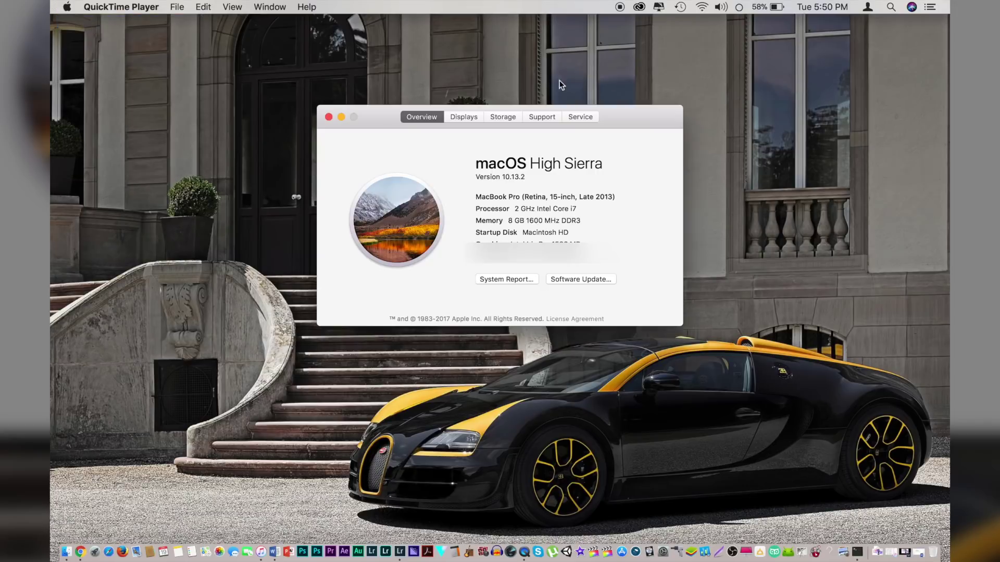
pyautogui.click(504, 118)
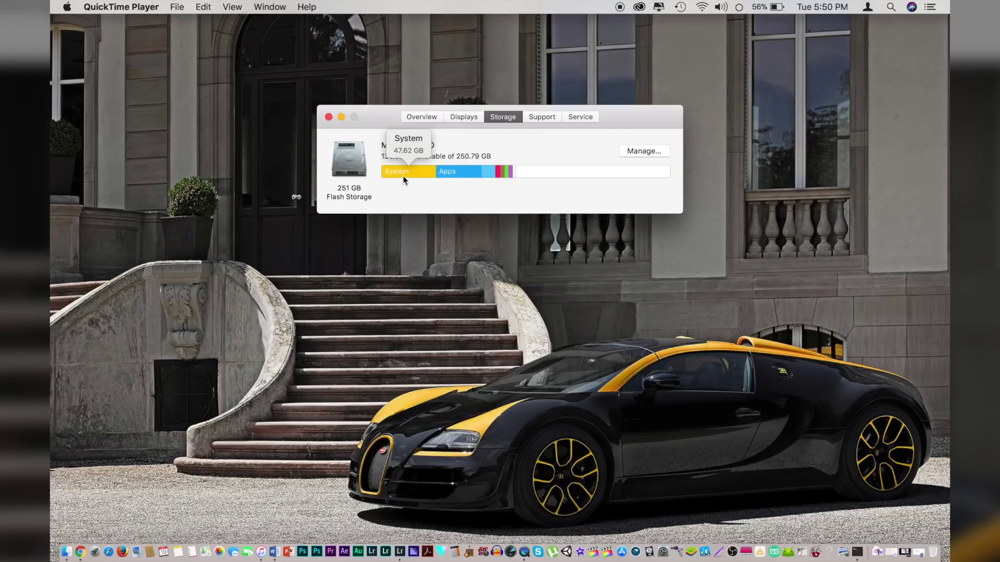
pyautogui.click(645, 150)
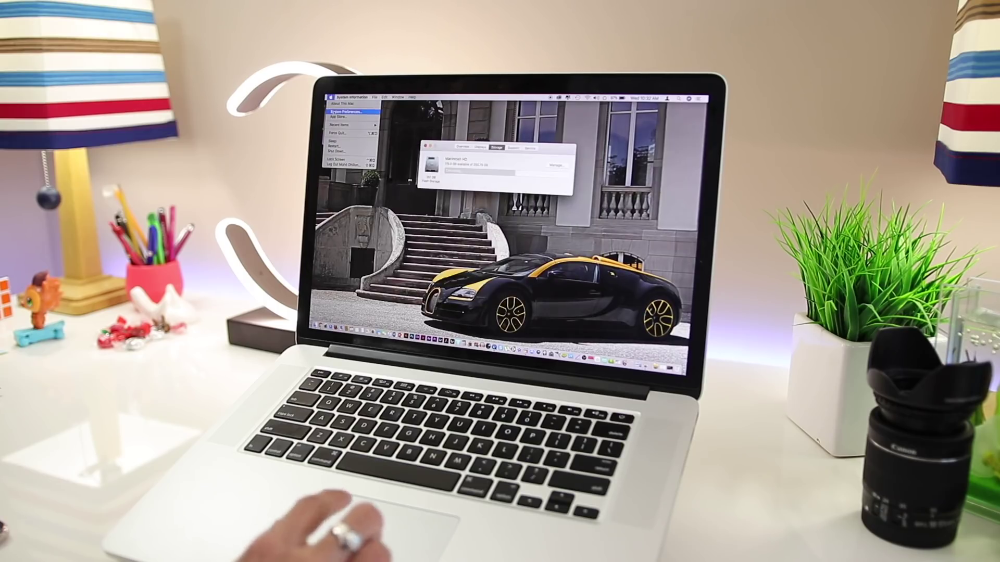
# Review the Time Machine preferences, moving the window down, then close them.
pyautogui.click(347, 111)
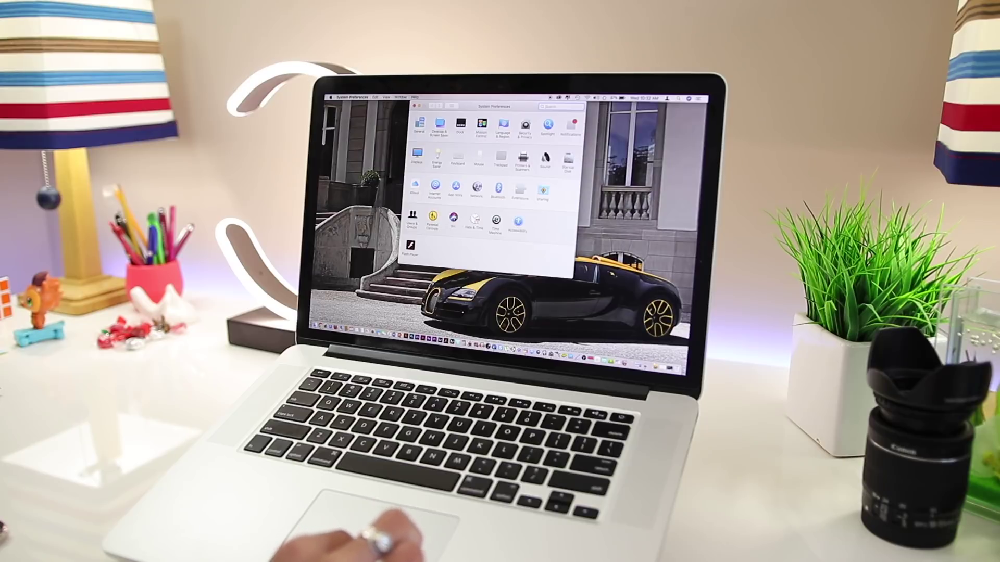
pyautogui.click(496, 221)
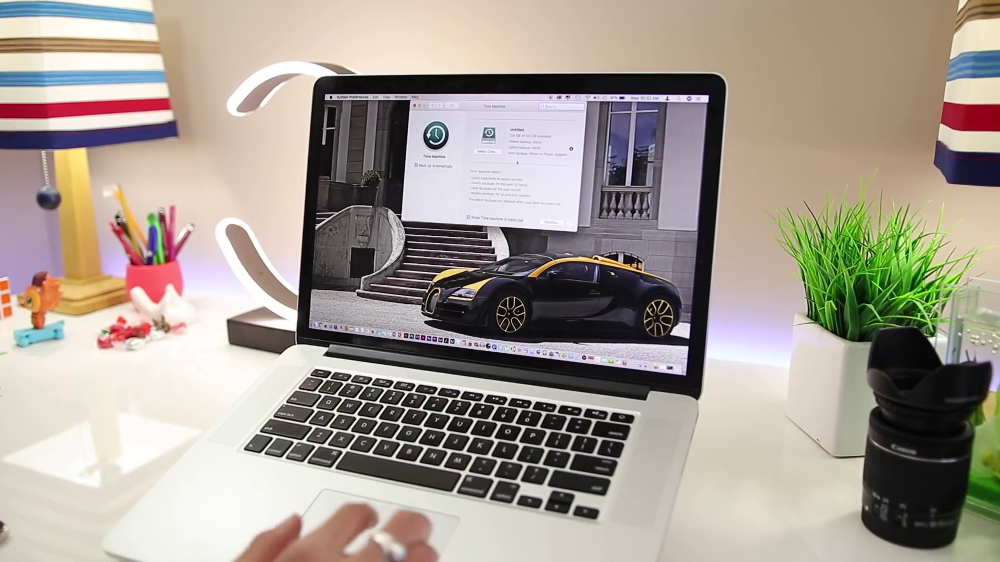
pyautogui.moveTo(502, 106); pyautogui.dragTo(503, 149)
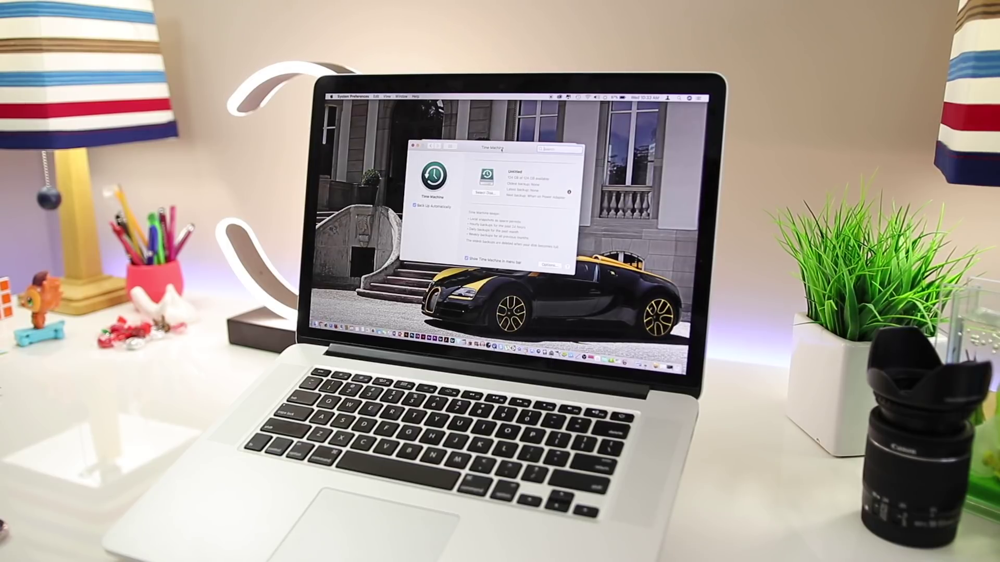
pyautogui.click(413, 145)
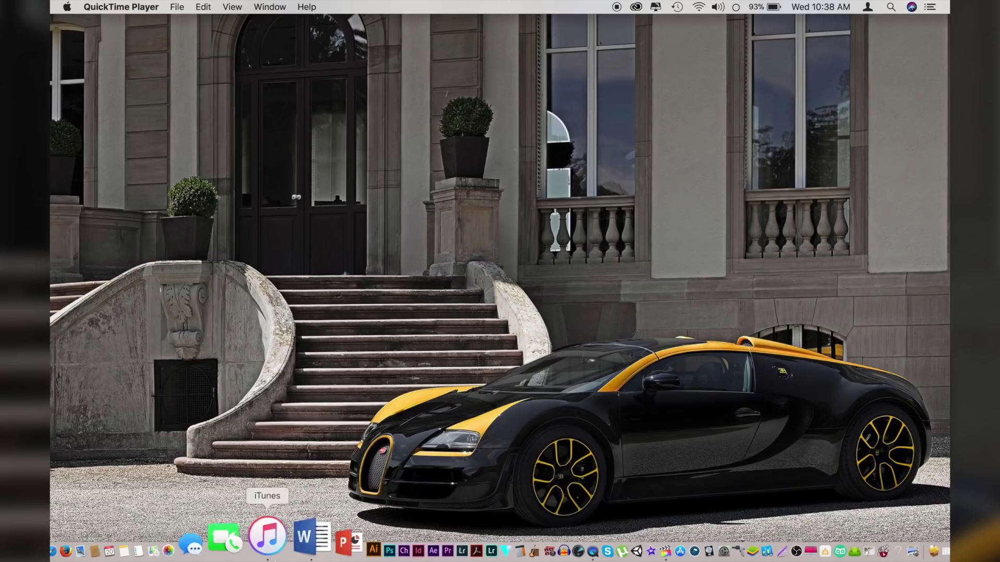
# Copy the line 'sudo tmutil listlocalsnapshots /' from the Word notes document.
pyautogui.click(295, 538)
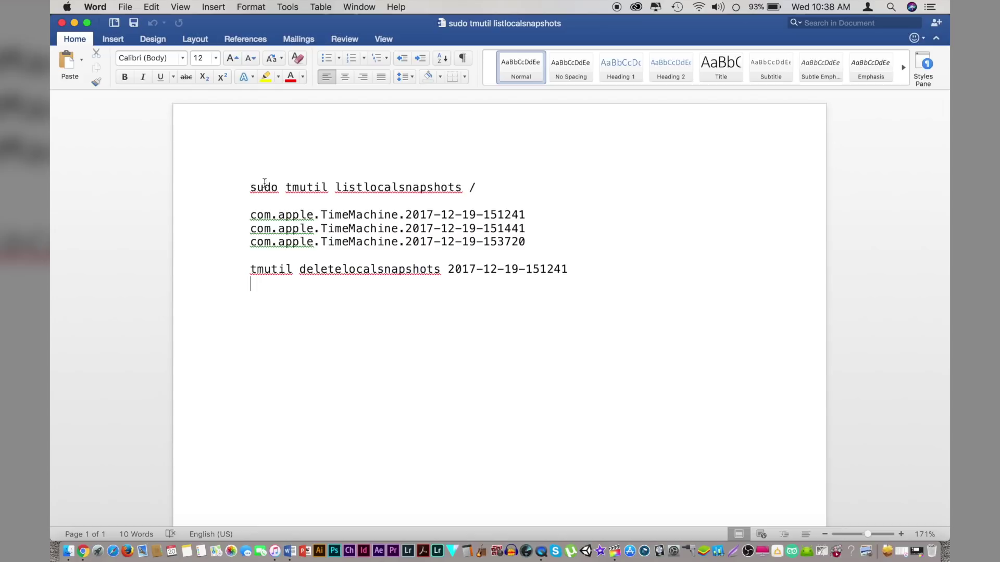
pyautogui.moveTo(246, 187); pyautogui.dragTo(502, 193)
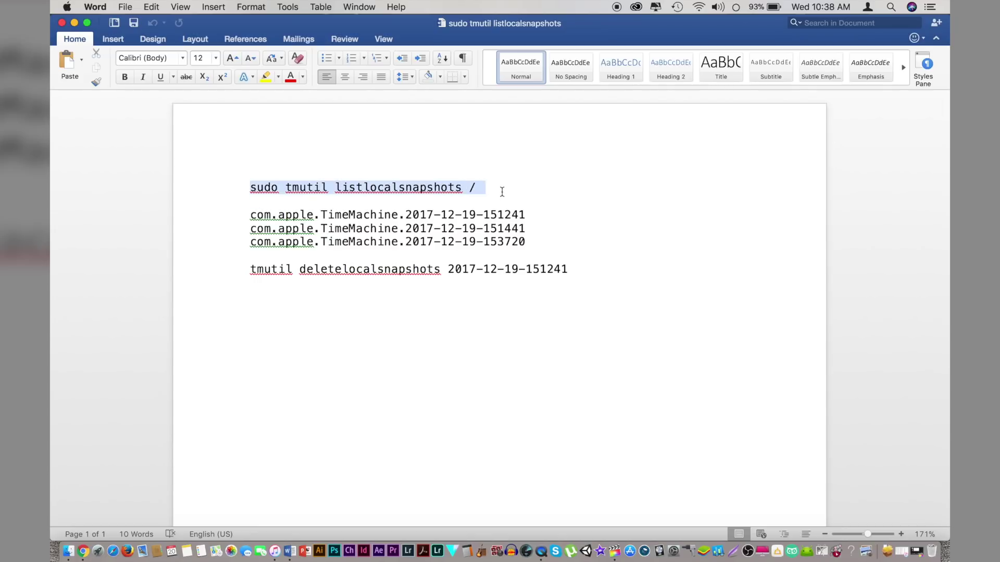
pyautogui.rightClick(375, 194)
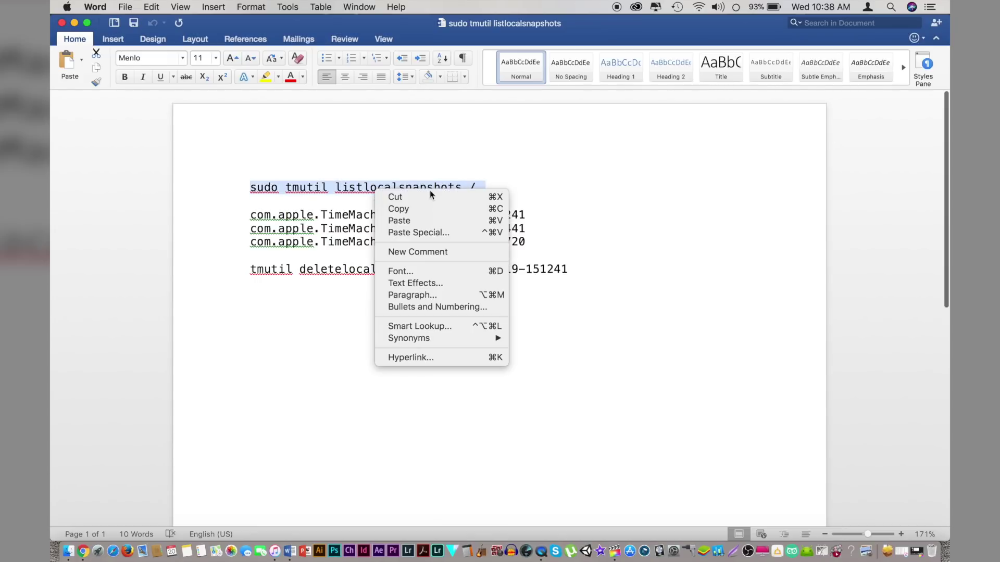
pyautogui.click(459, 209)
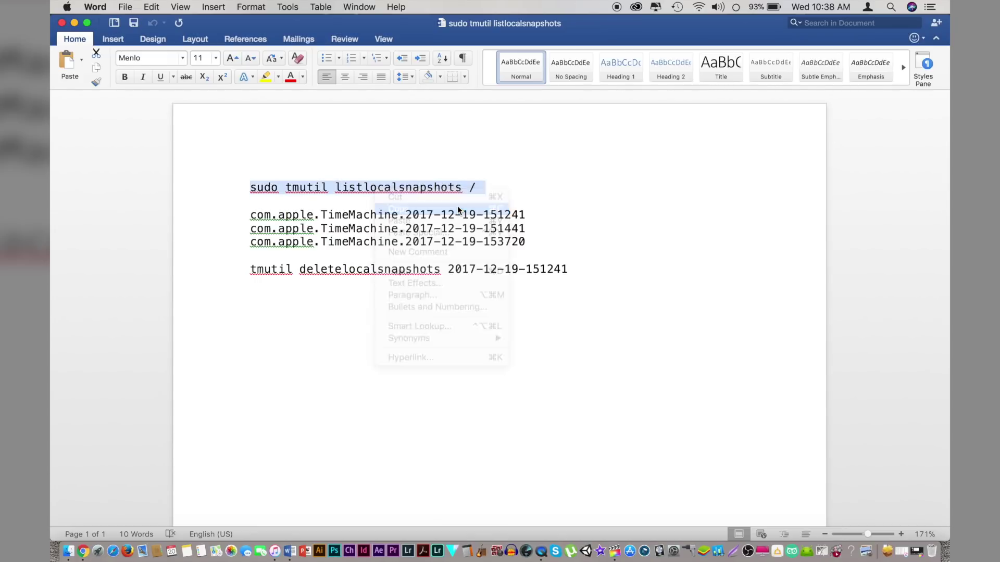
pyautogui.click(892, 6)
pyautogui.write('t')
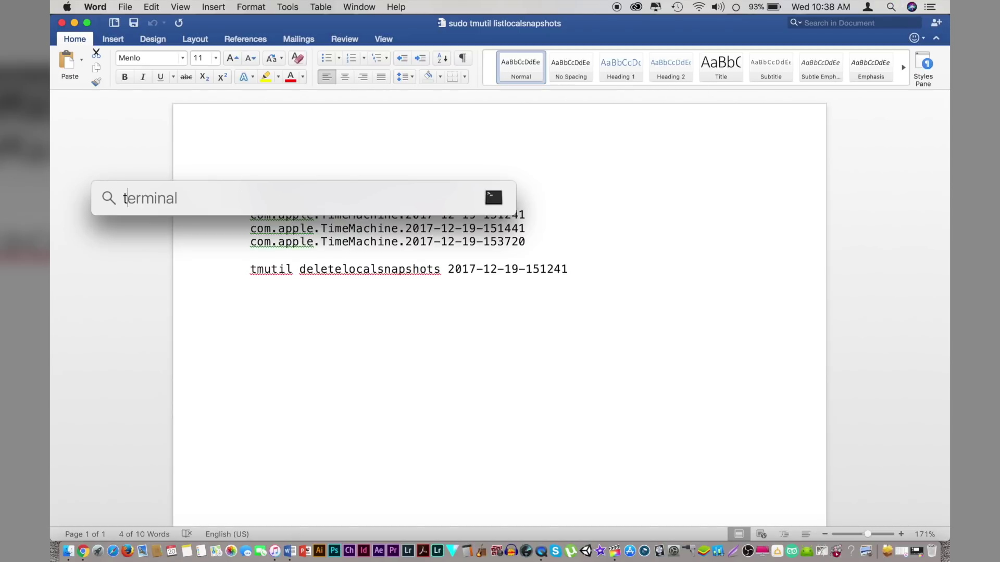
pyautogui.write('erminal')
# Launch Terminal, run 'sudo tmutil listlocalsnapshots /', and select the six listed snapshots.
pyautogui.press('Return')
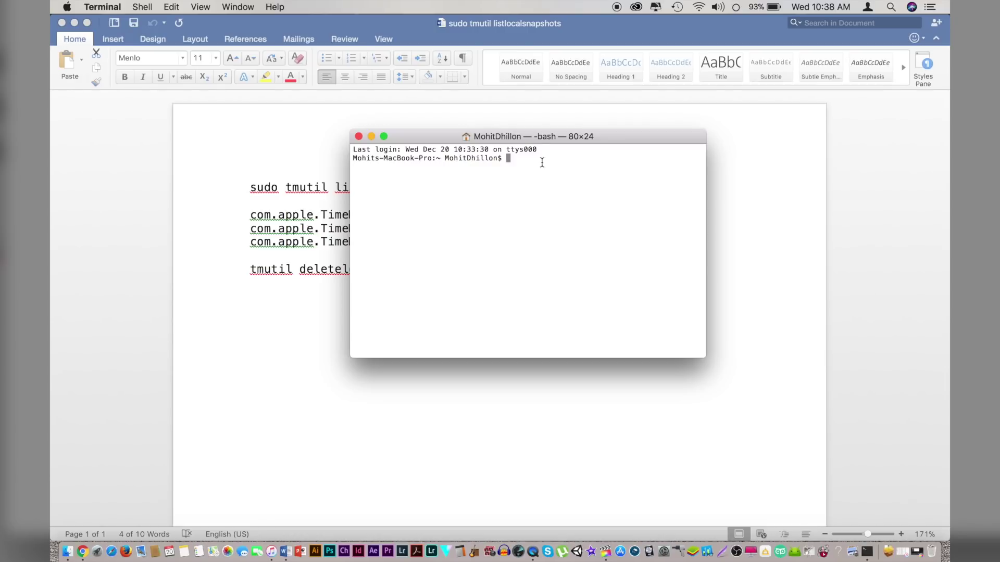
pyautogui.rightClick(541, 162)
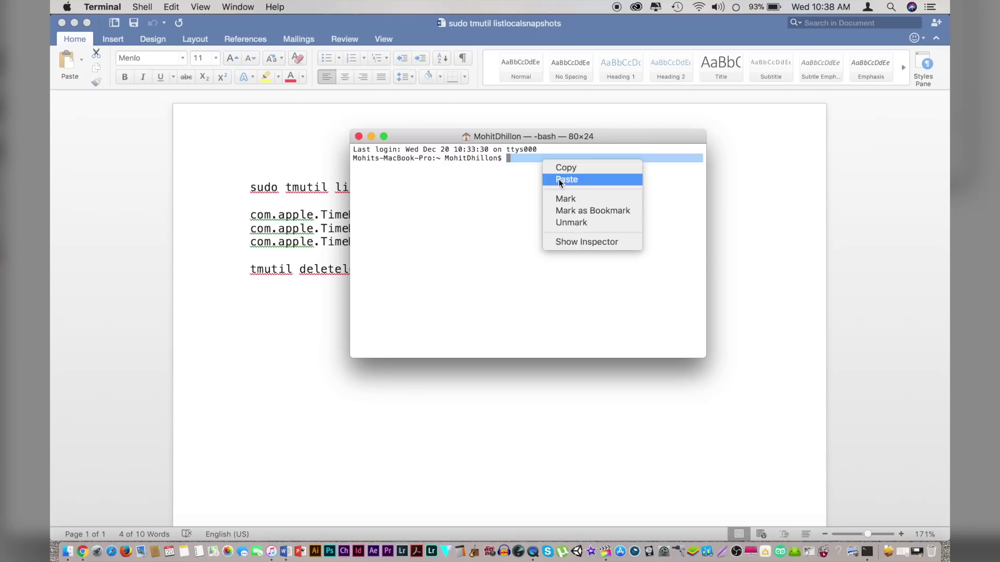
pyautogui.click(559, 179)
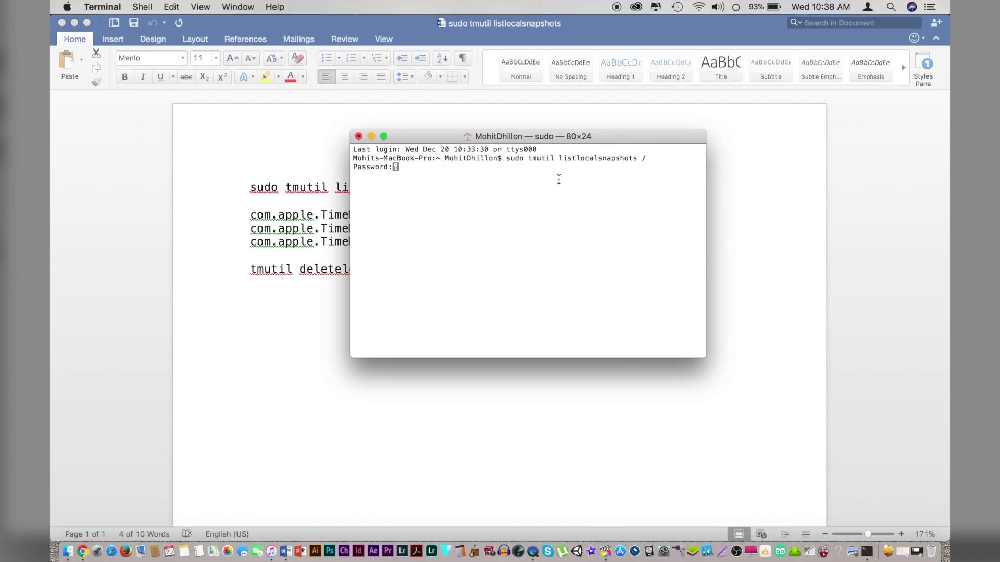
pyautogui.press('Return')
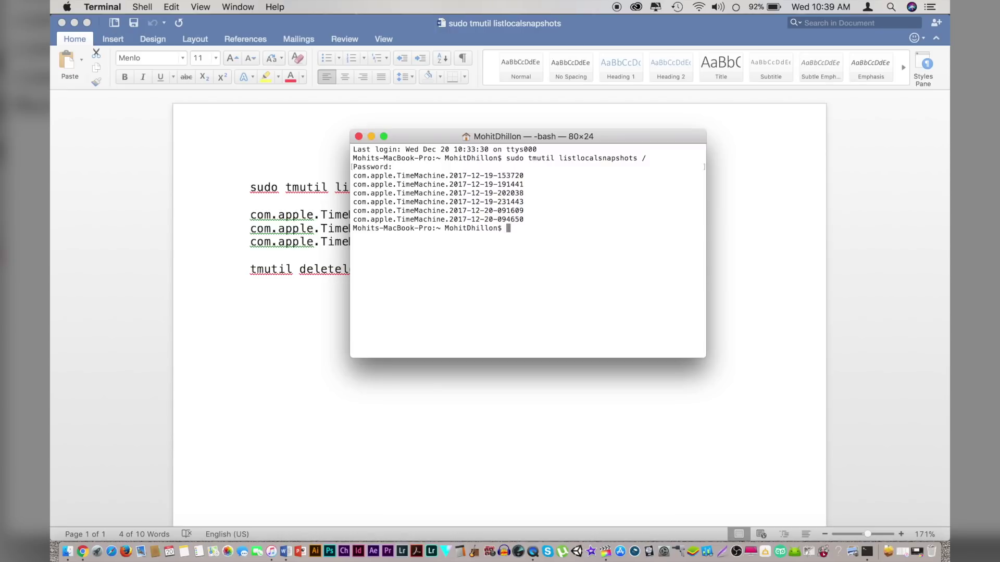
pyautogui.moveTo(529, 219); pyautogui.dragTo(352, 177)
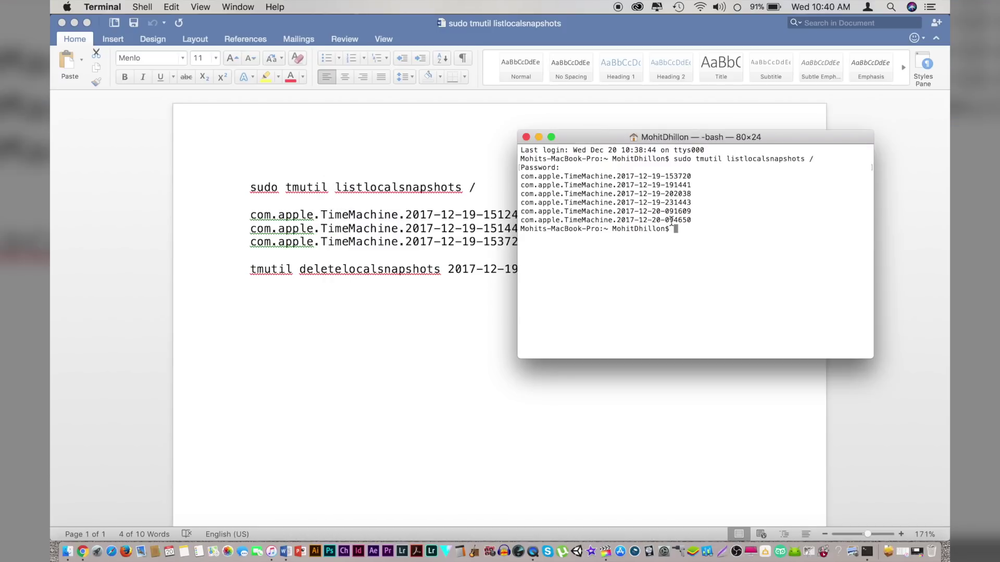
pyautogui.click(352, 269)
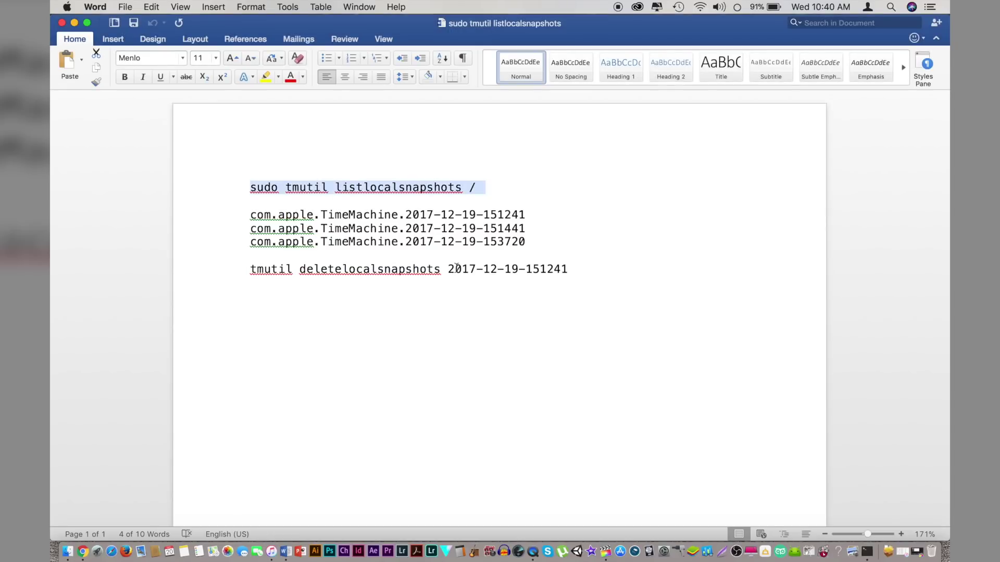
pyautogui.moveTo(948, 37); pyautogui.dragTo(605, 22)
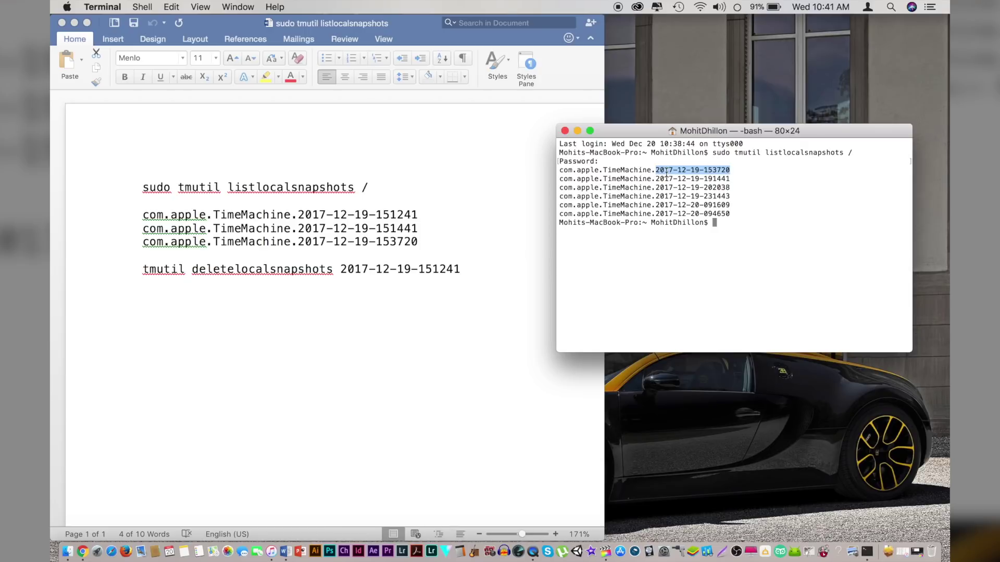
pyautogui.moveTo(340, 269); pyautogui.dragTo(469, 268)
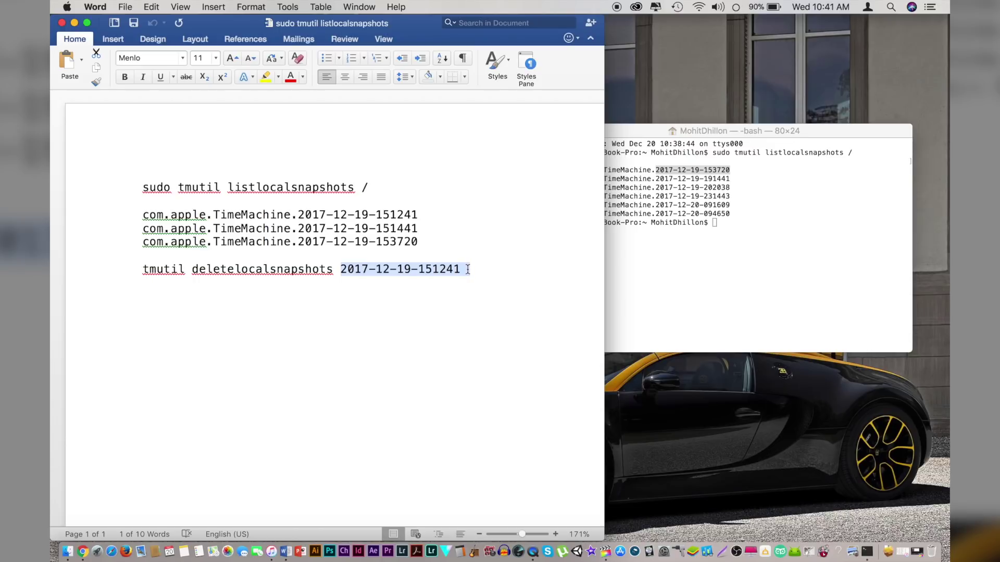
pyautogui.press('cmd+v')
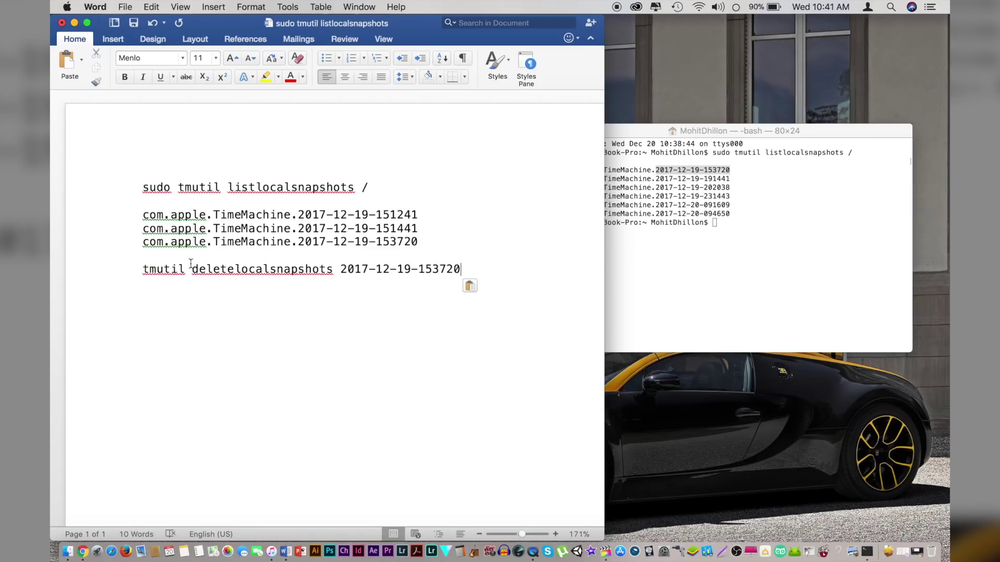
pyautogui.click(469, 272)
pyautogui.moveTo(470, 272); pyautogui.dragTo(145, 270)
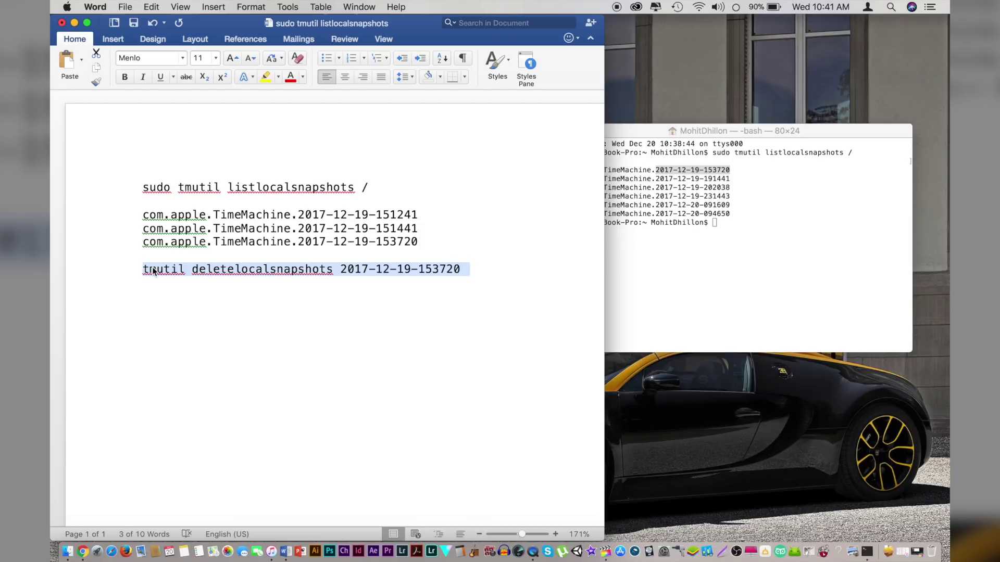
pyautogui.rightClick(153, 270)
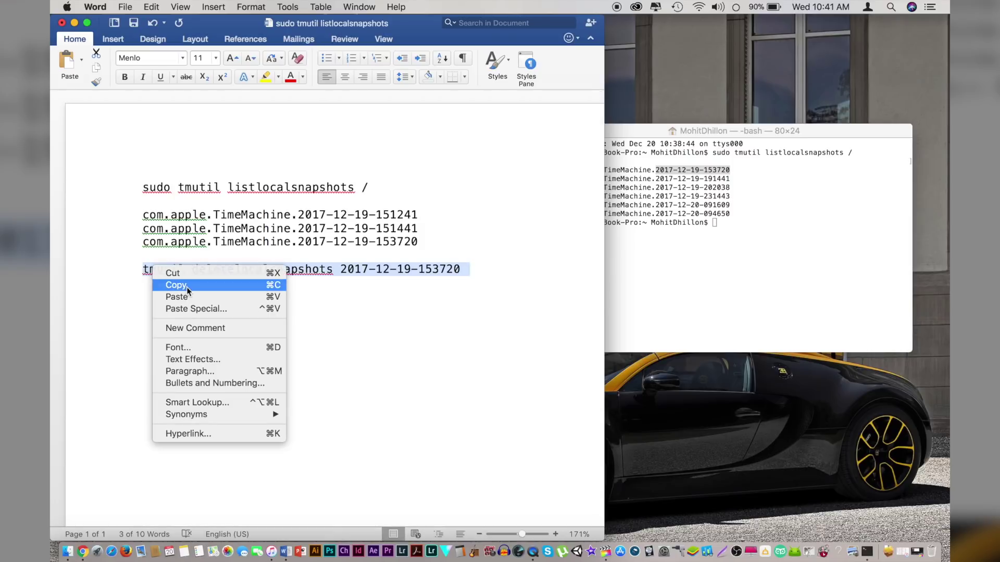
pyautogui.click(171, 284)
pyautogui.click(714, 222)
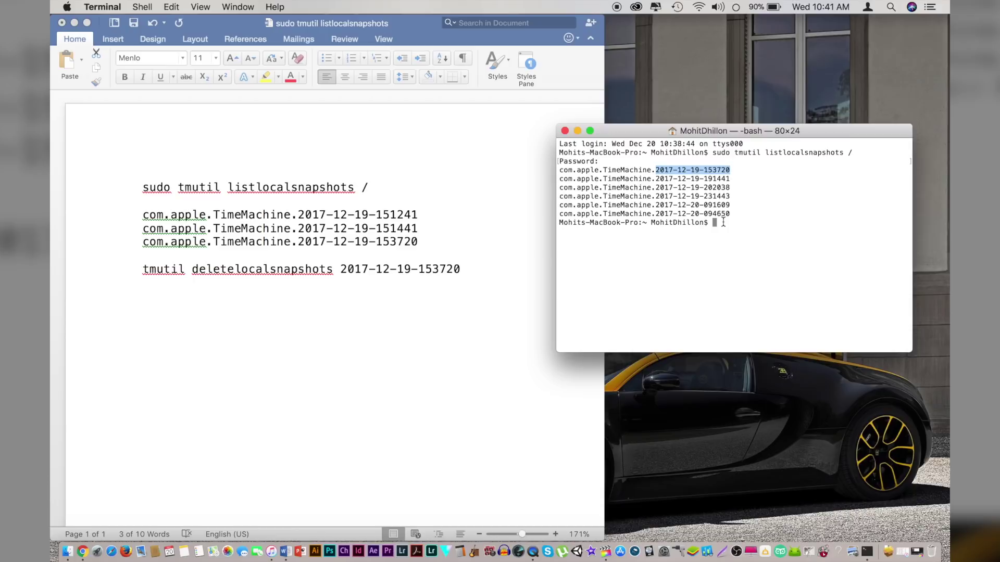
pyautogui.press('super+v')
pyautogui.press('Return')
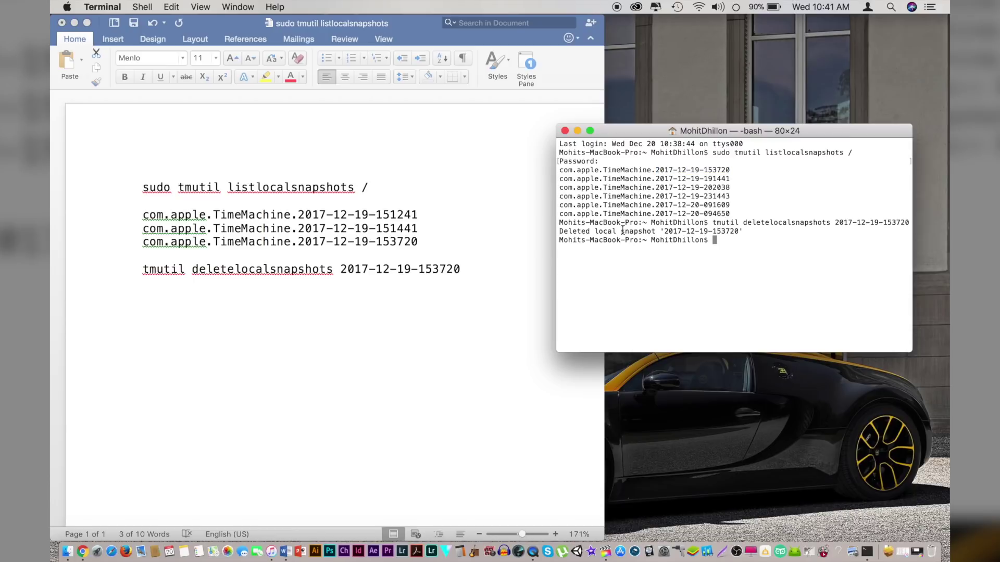
pyautogui.doubleClick(703, 178)
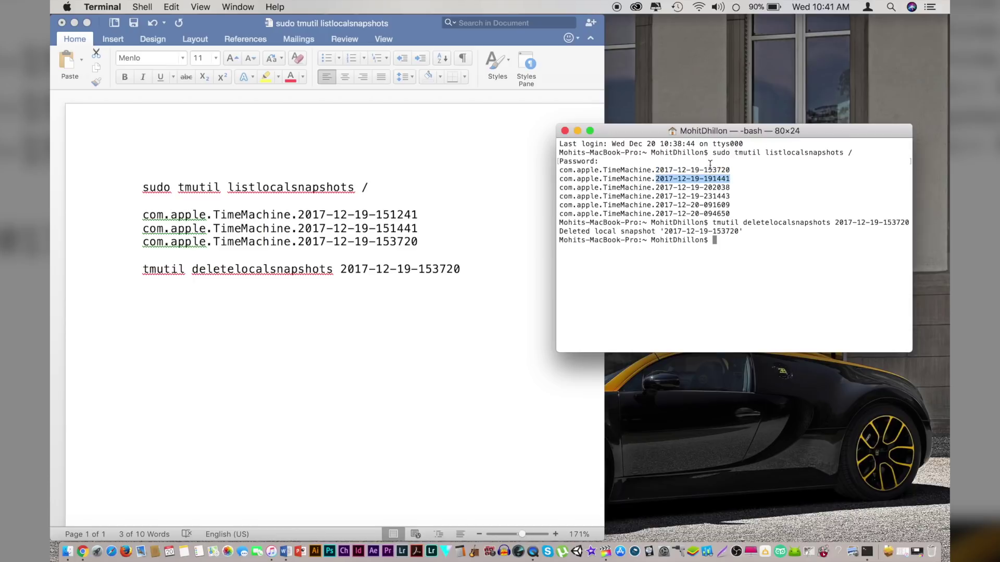
pyautogui.rightClick(697, 178)
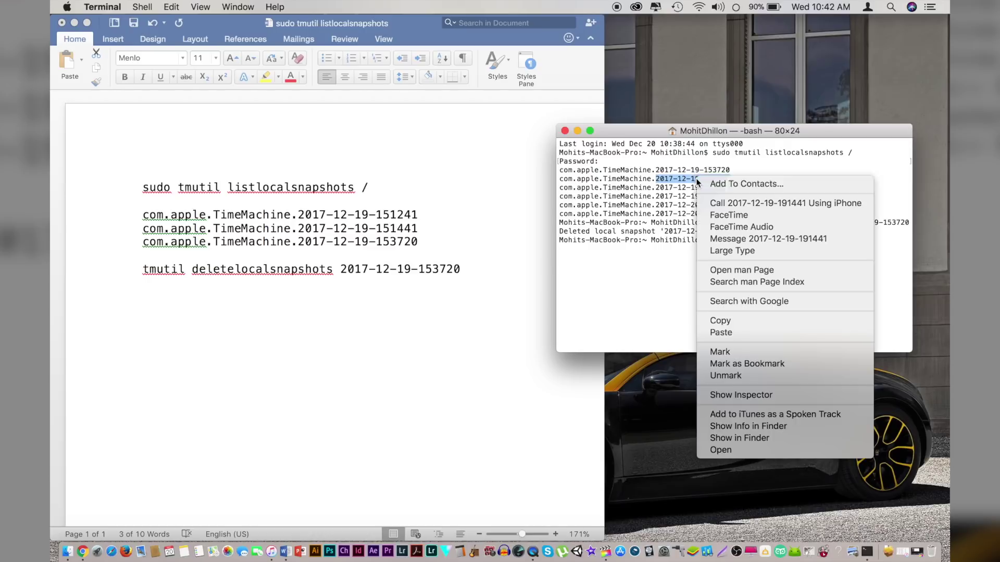
pyautogui.click(735, 321)
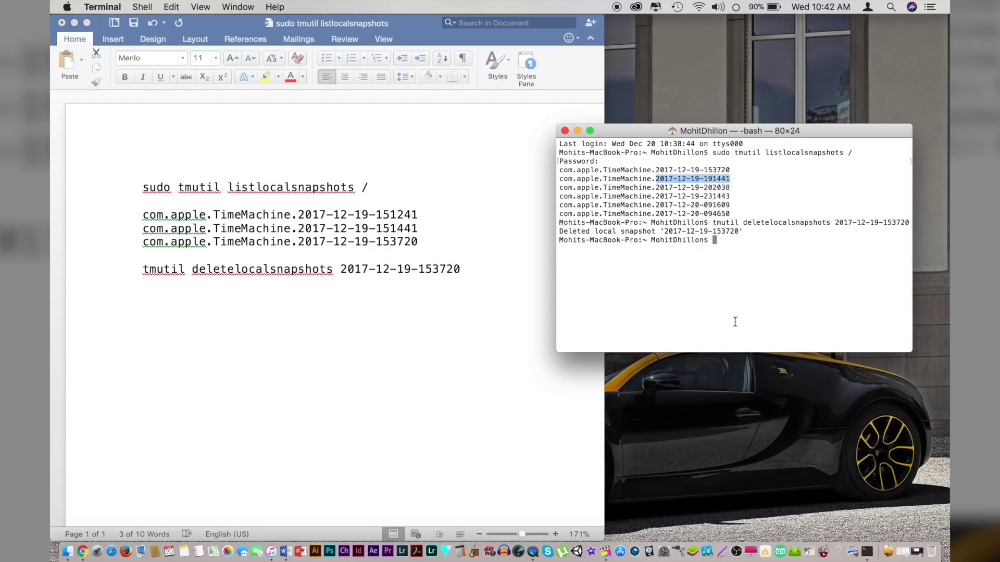
pyautogui.click(482, 281)
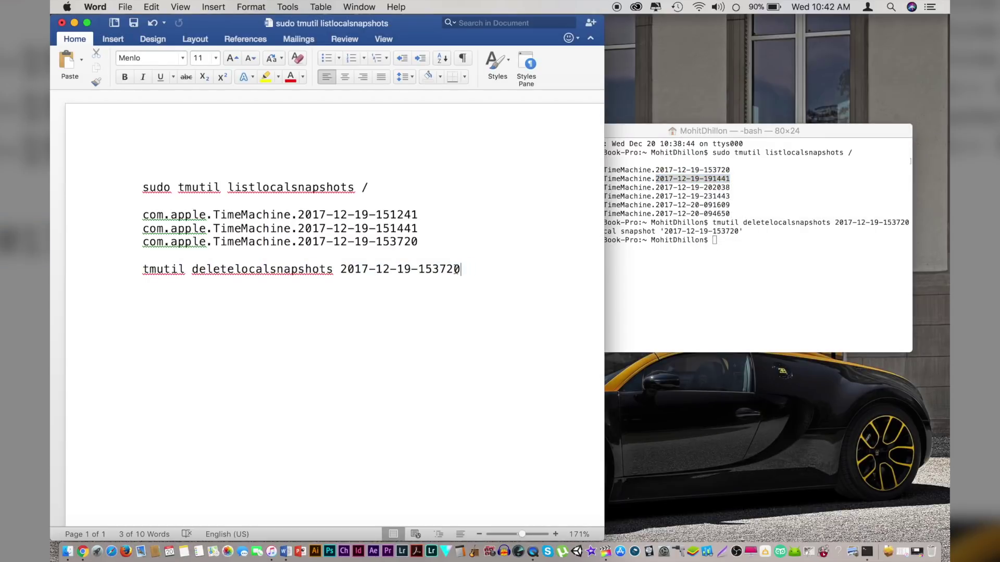
pyautogui.moveTo(469, 269); pyautogui.dragTo(341, 271)
pyautogui.press('super+v')
pyautogui.moveTo(489, 270); pyautogui.dragTo(137, 270)
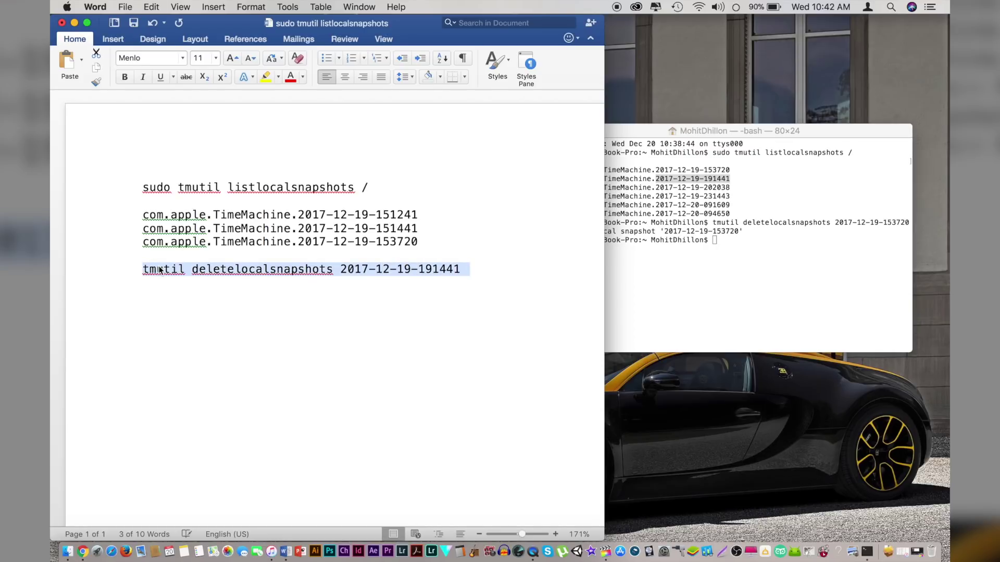
pyautogui.rightClick(154, 264)
pyautogui.click(168, 281)
pyautogui.click(676, 253)
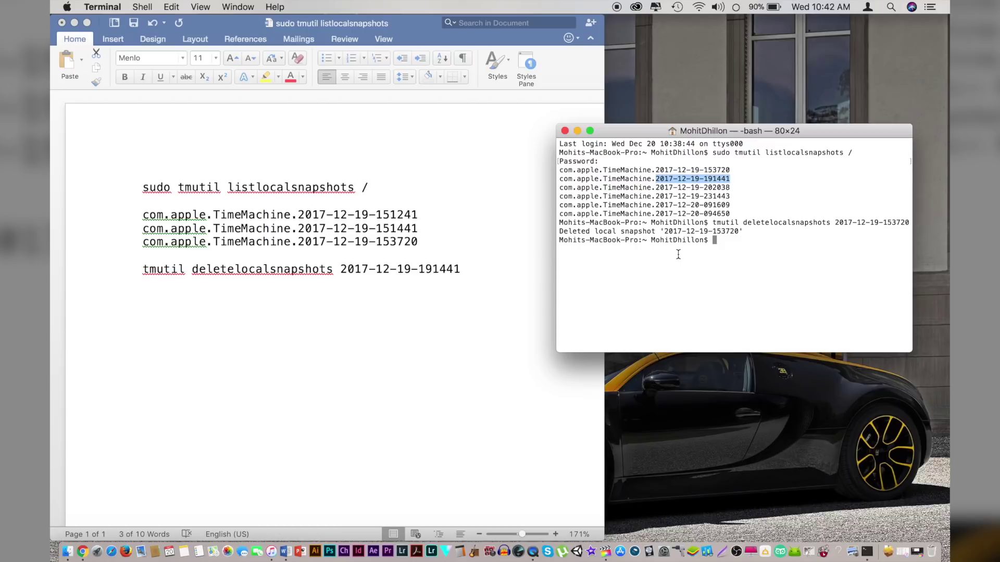
pyautogui.press('super+v')
pyautogui.press('Return')
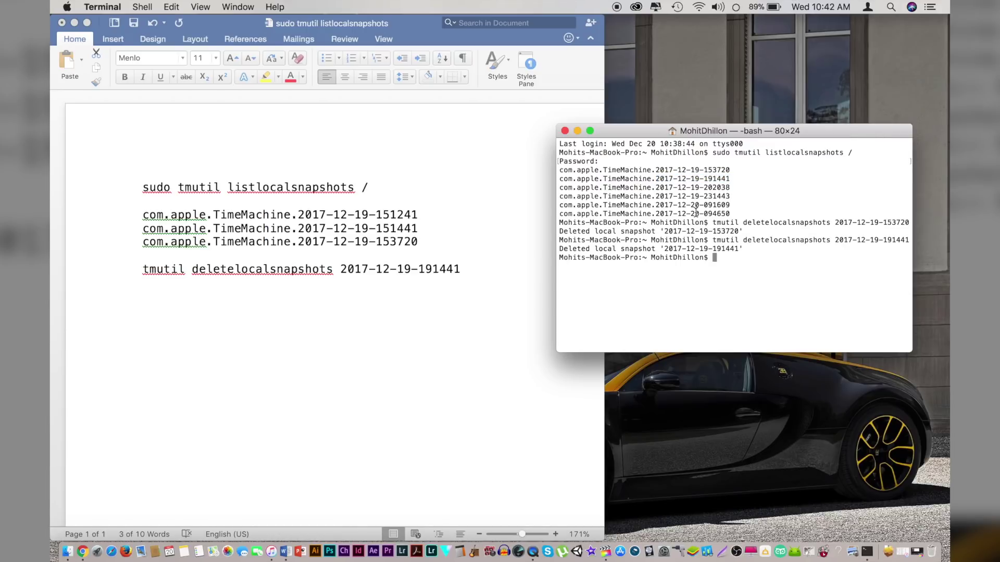
pyautogui.doubleClick(692, 187)
pyautogui.click(475, 270)
pyautogui.press('super+v')
pyautogui.click(782, 264)
pyautogui.press('super+v')
pyautogui.press('Return')
pyautogui.tripleClick(354, 273)
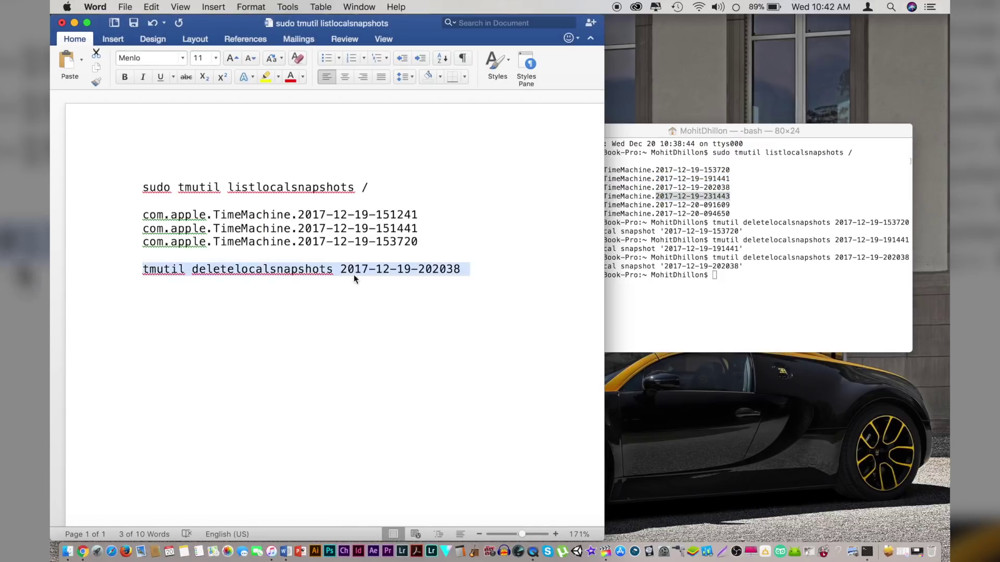
pyautogui.click(758, 274)
pyautogui.press('super+v')
pyautogui.press('Return')
pyautogui.doubleClick(692, 205)
pyautogui.press('super+v')
pyautogui.press('super+v')
pyautogui.press('Return')
pyautogui.doubleClick(400, 269)
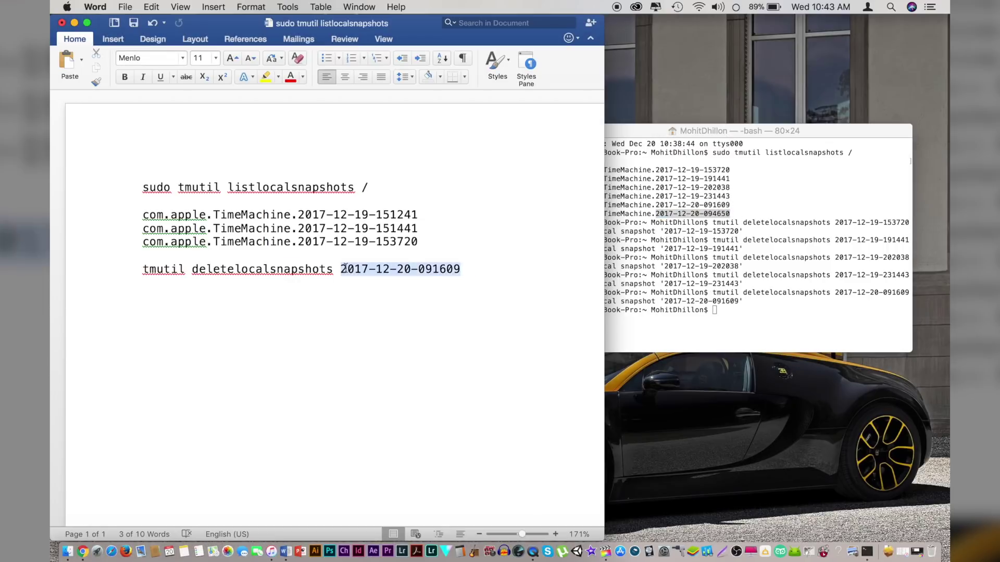
pyautogui.press('super+v')
# Re-run 'sudo tmutil listlocalsnapshots /' from the notes to confirm no snapshots remain.
pyautogui.tripleClick(341, 269)
pyautogui.click(750, 312)
pyautogui.press('super+v')
pyautogui.press('Return')
pyautogui.click(329, 23)
pyautogui.moveTo(142, 188); pyautogui.dragTo(398, 185)
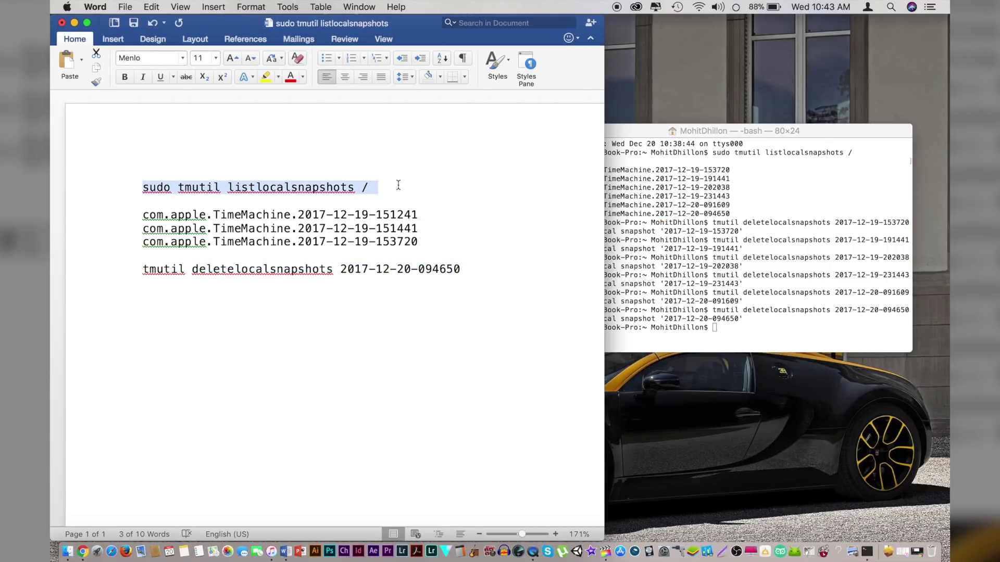
pyautogui.press('super+c')
pyautogui.click(757, 321)
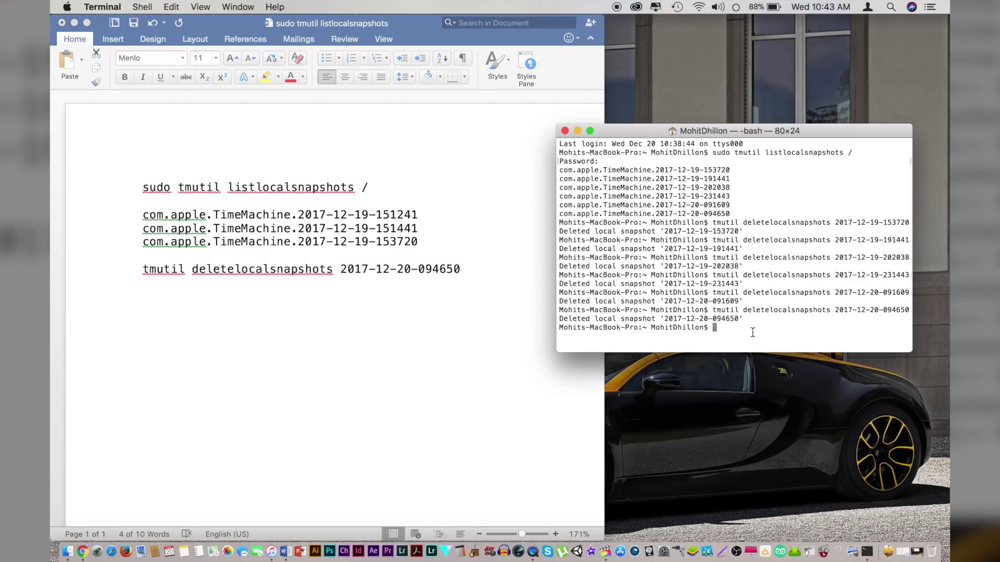
pyautogui.press('super+v')
pyautogui.press('Return')
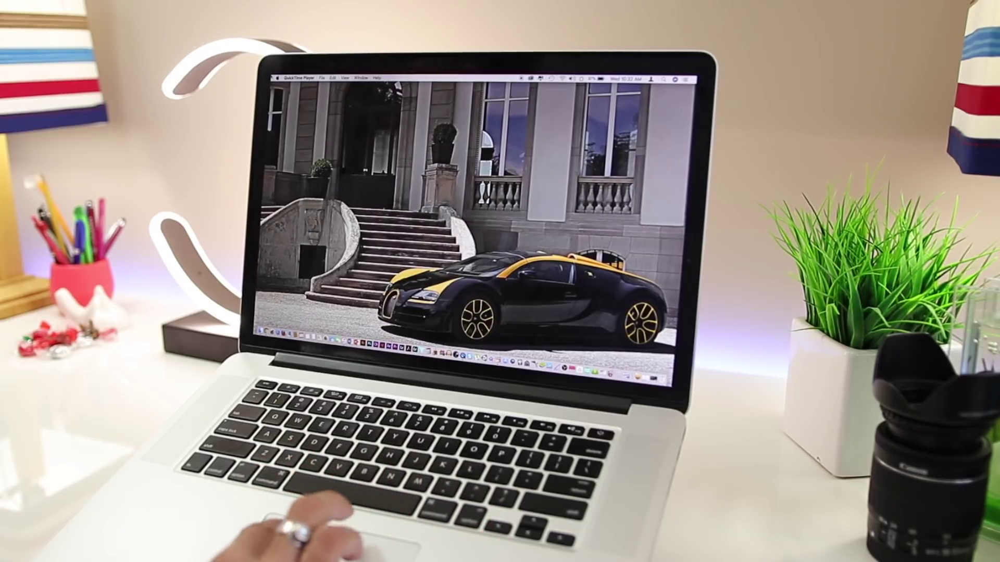
# Open About This Mac to view the macOS High Sierra overview.
pyautogui.click(295, 78)
pyautogui.click(301, 86)
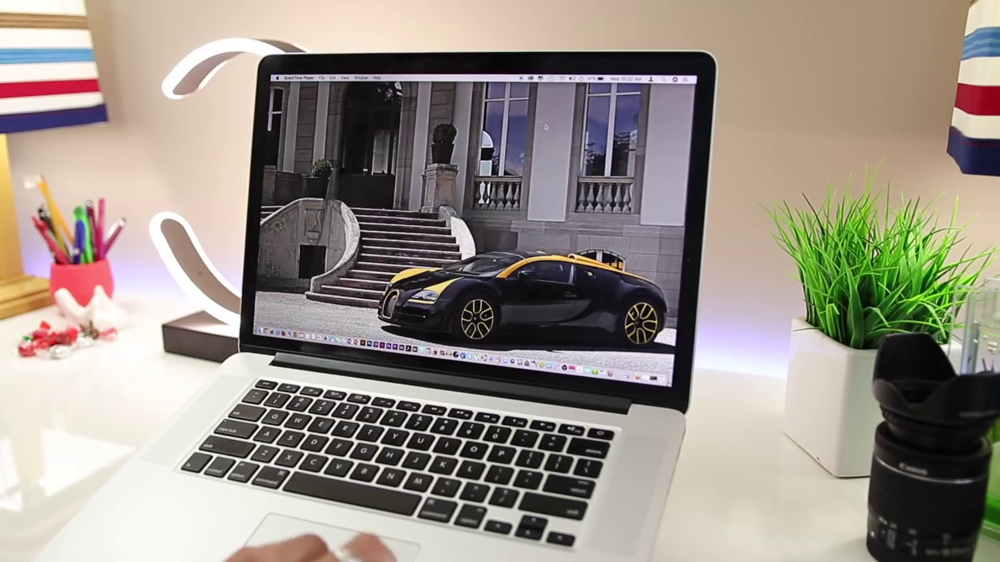